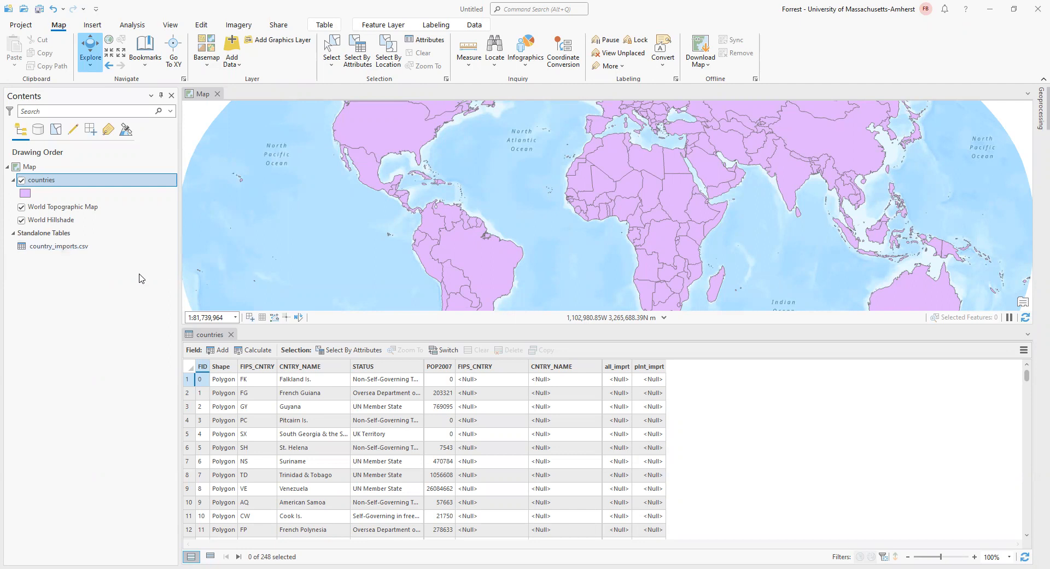
- Remove all existing joins from the countries layer
{"action": "right_click", "coordinate": [82, 188]}
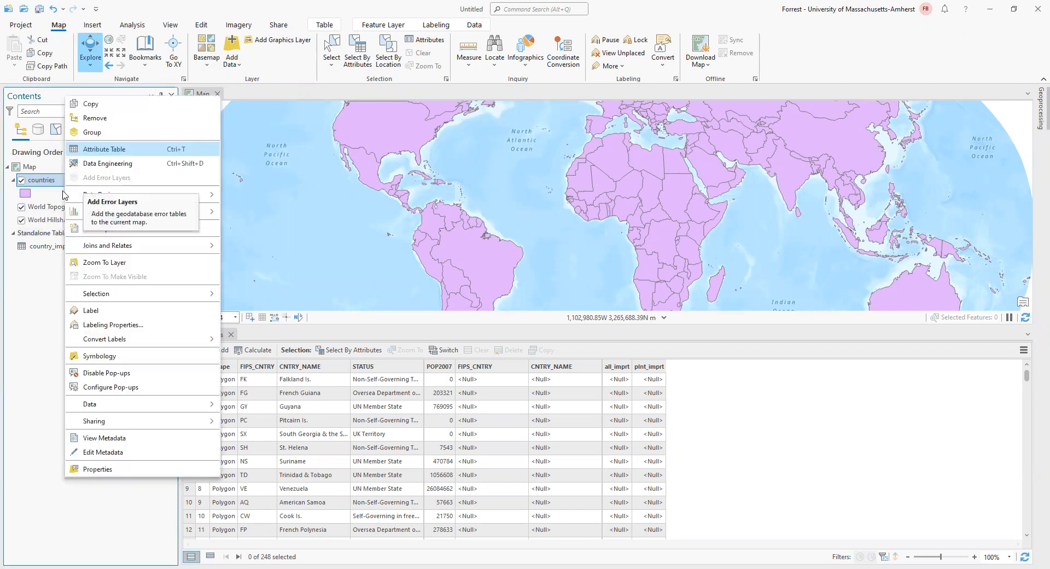
{"action": "left_click", "coordinate": [76, 180]}
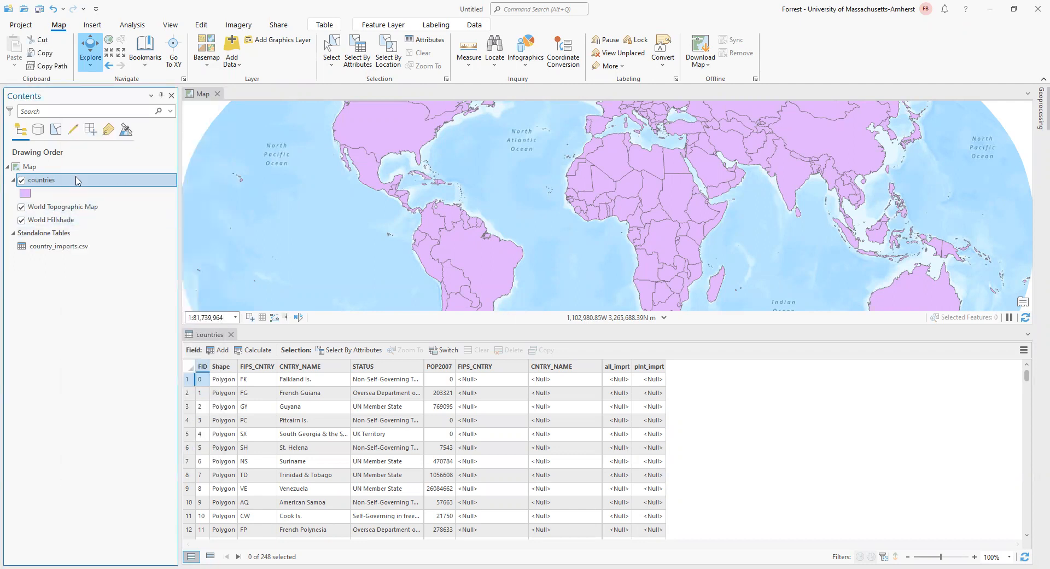
{"action": "right_click", "coordinate": [141, 246]}
{"action": "mouse_move", "coordinate": [144, 241]}
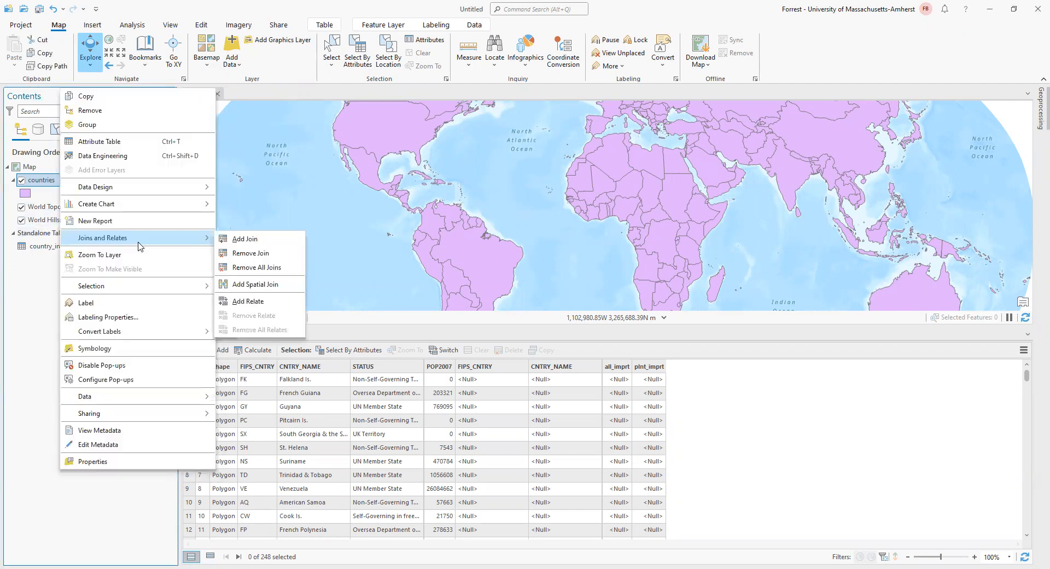
{"action": "left_click", "coordinate": [280, 268]}
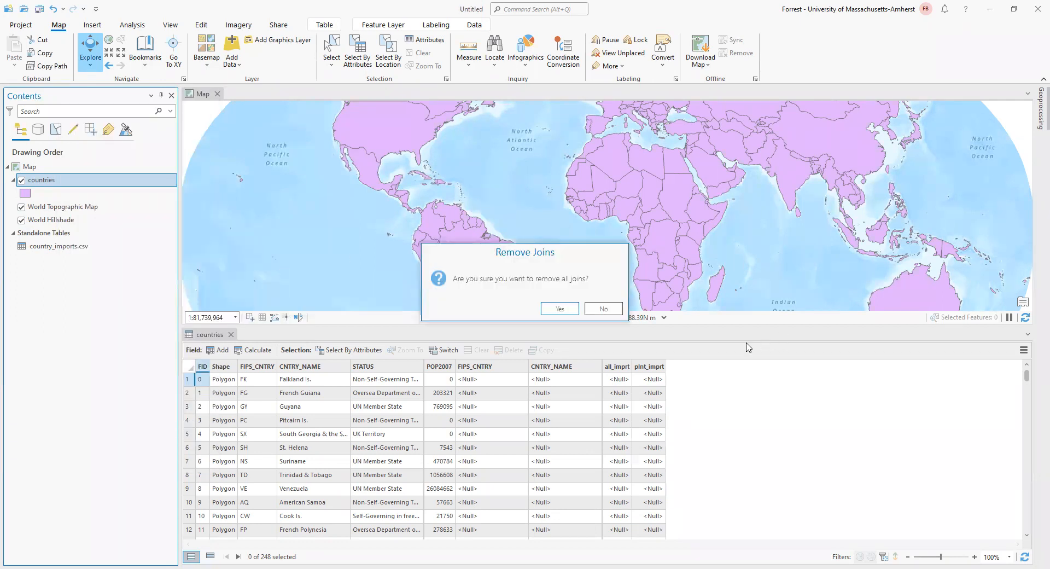
{"action": "left_click", "coordinate": [570, 310]}
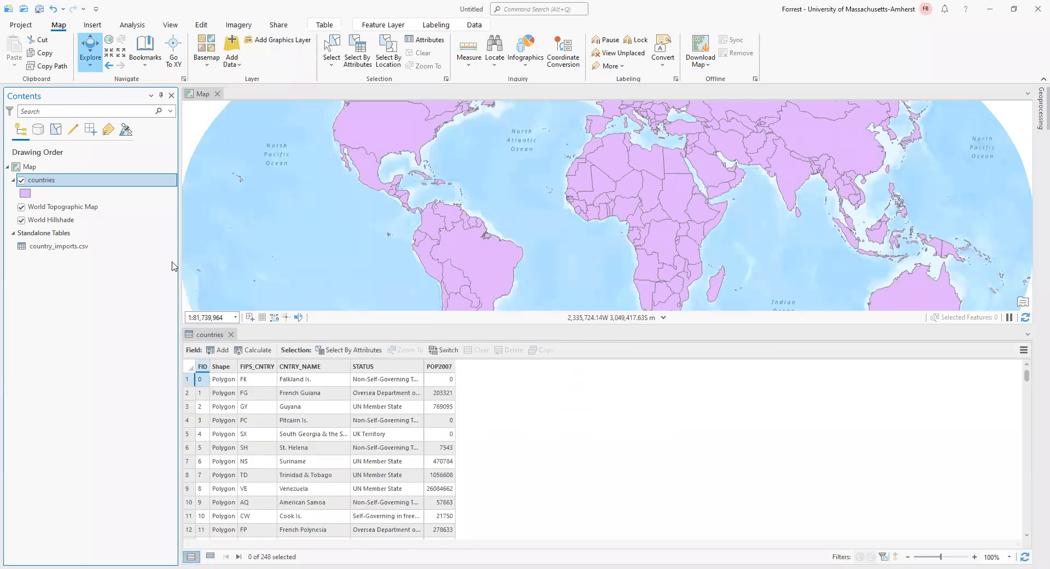
- Open the standalone country_imports.csv table alongside the countries attribute table
{"action": "left_click", "coordinate": [65, 248]}
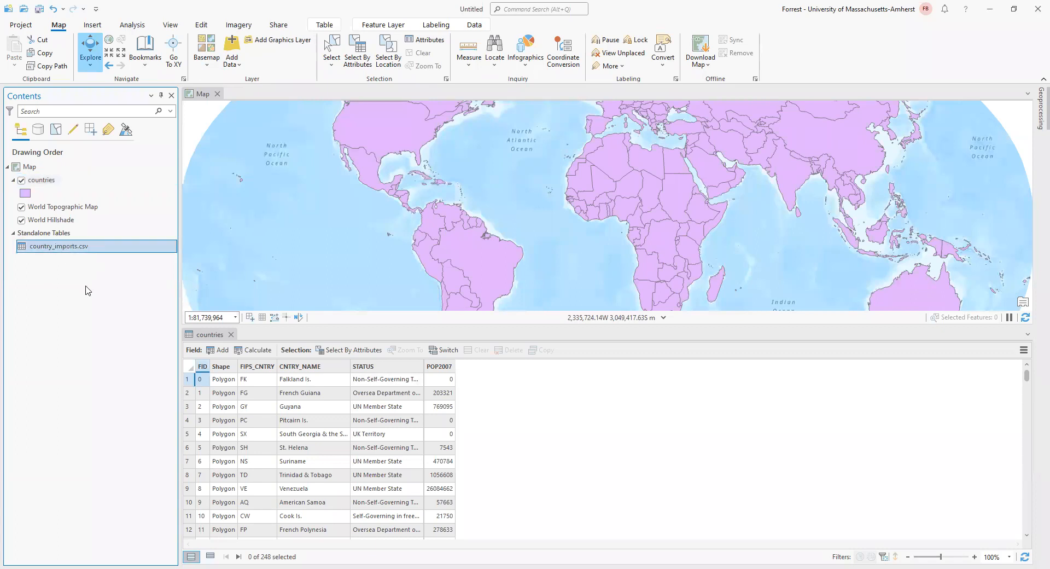
{"action": "key", "text": "ctrl+t"}
{"action": "left_click", "coordinate": [209, 334]}
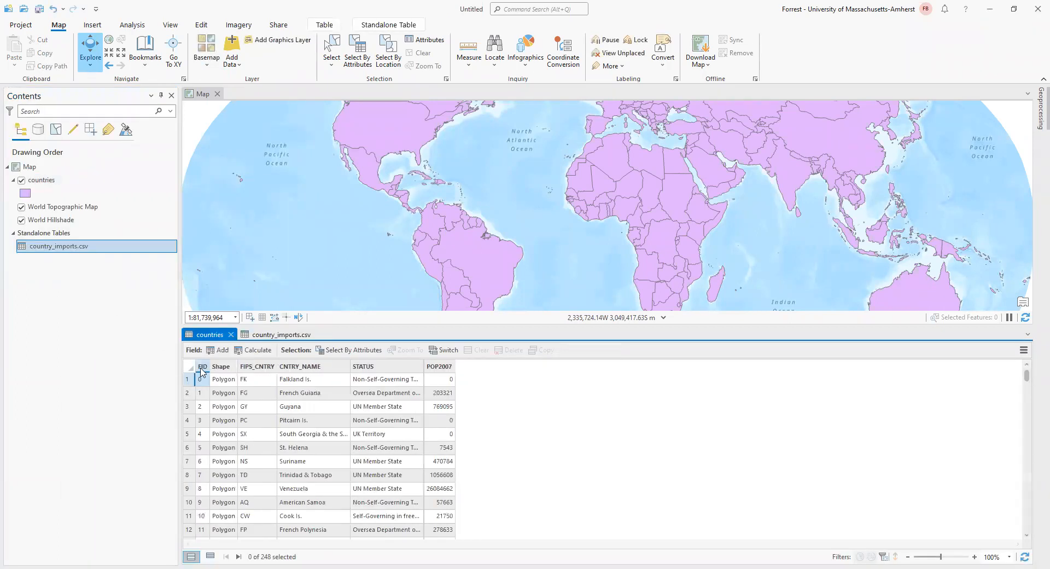
{"action": "left_click", "coordinate": [262, 336]}
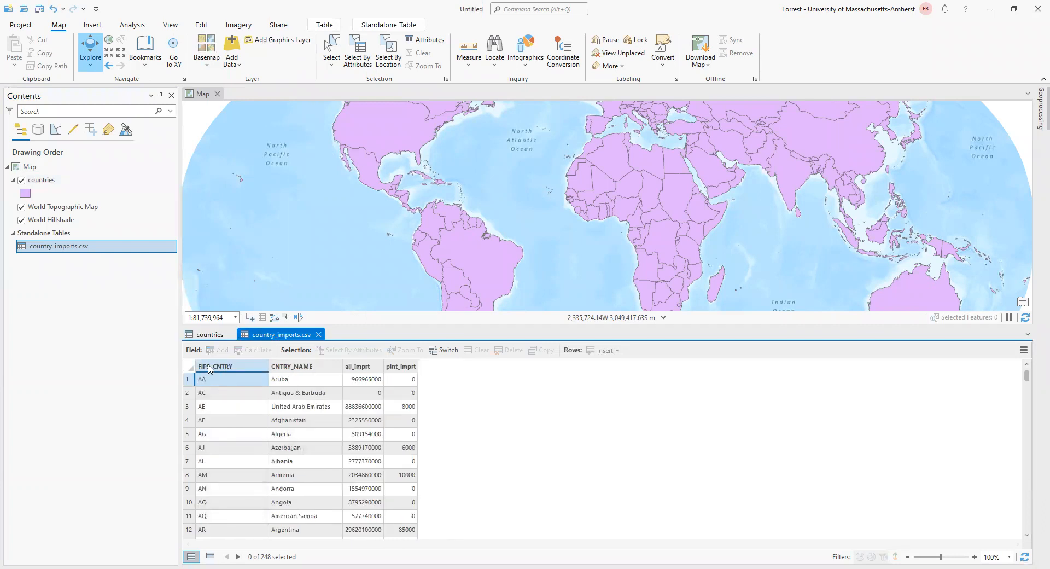
- Compare the fields of the countries and country_imports.csv tables, examining FIPS_CNTRY as a possible common join key
{"action": "mouse_move", "coordinate": [209, 368]}
{"action": "left_click", "coordinate": [208, 334]}
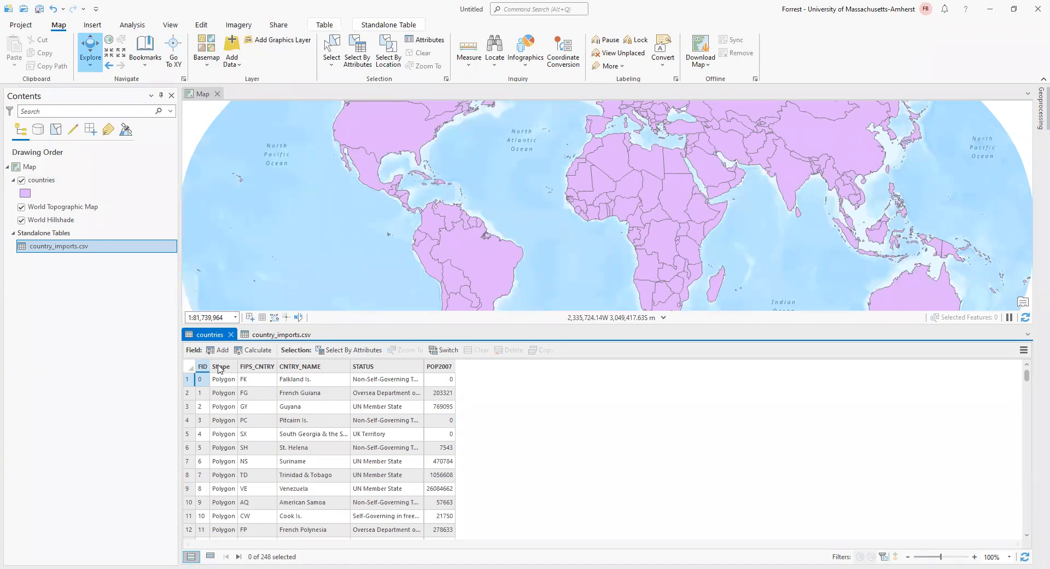
{"action": "left_click", "coordinate": [276, 334]}
{"action": "scroll", "coordinate": [282, 496], "scroll_direction": "down", "scroll_amount": 5}
{"action": "scroll", "coordinate": [282, 495], "scroll_direction": "up", "scroll_amount": 5}
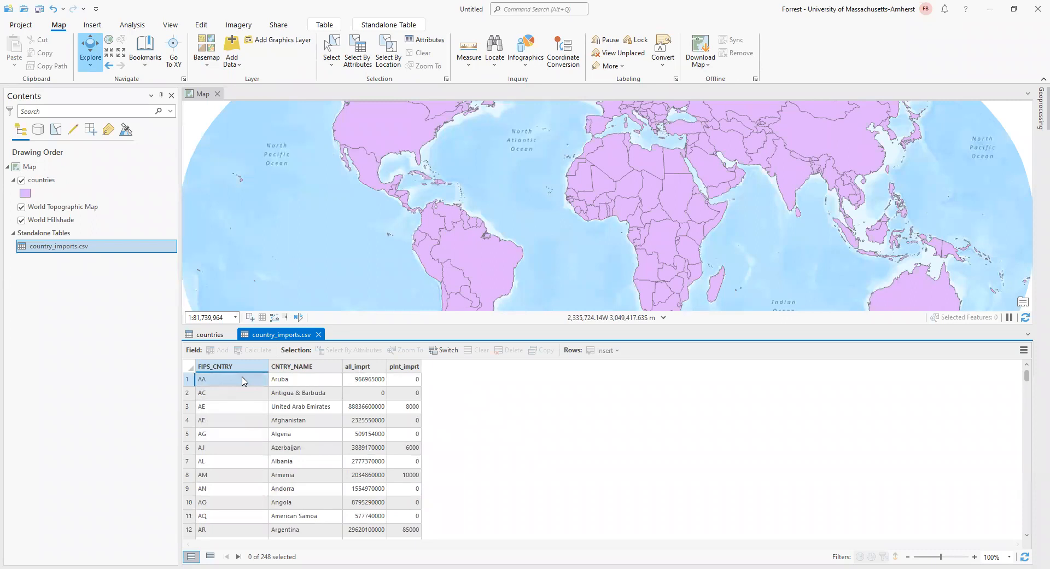
{"action": "left_click", "coordinate": [207, 336]}
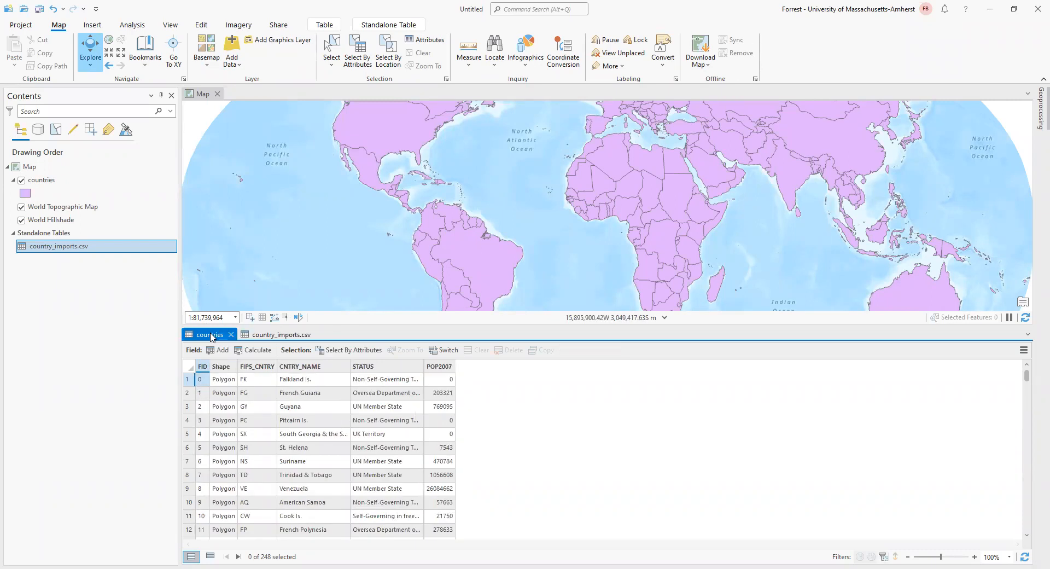
{"action": "left_click", "coordinate": [276, 334]}
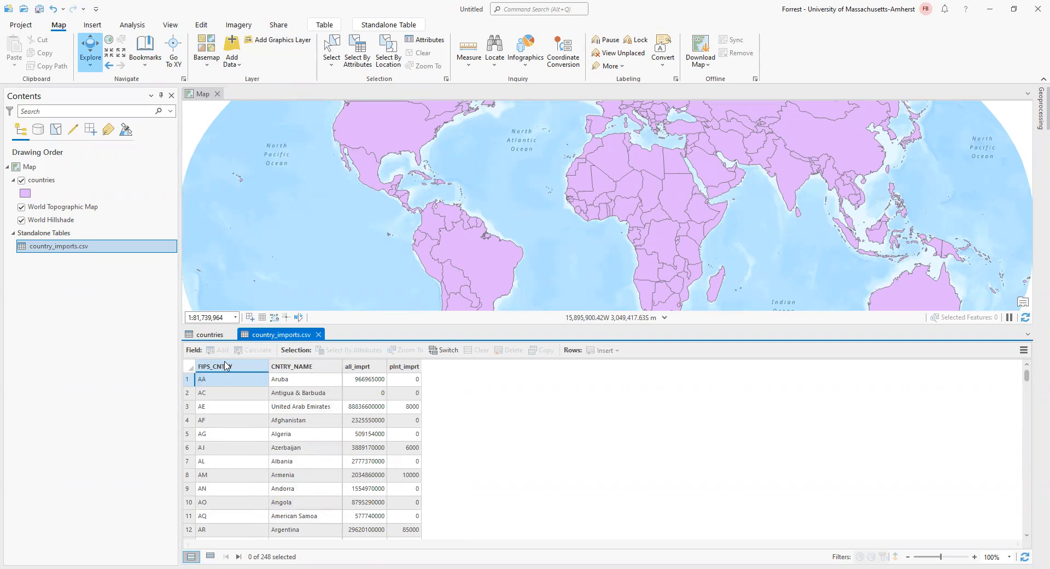
{"action": "left_click", "coordinate": [207, 335]}
{"action": "left_click", "coordinate": [224, 336]}
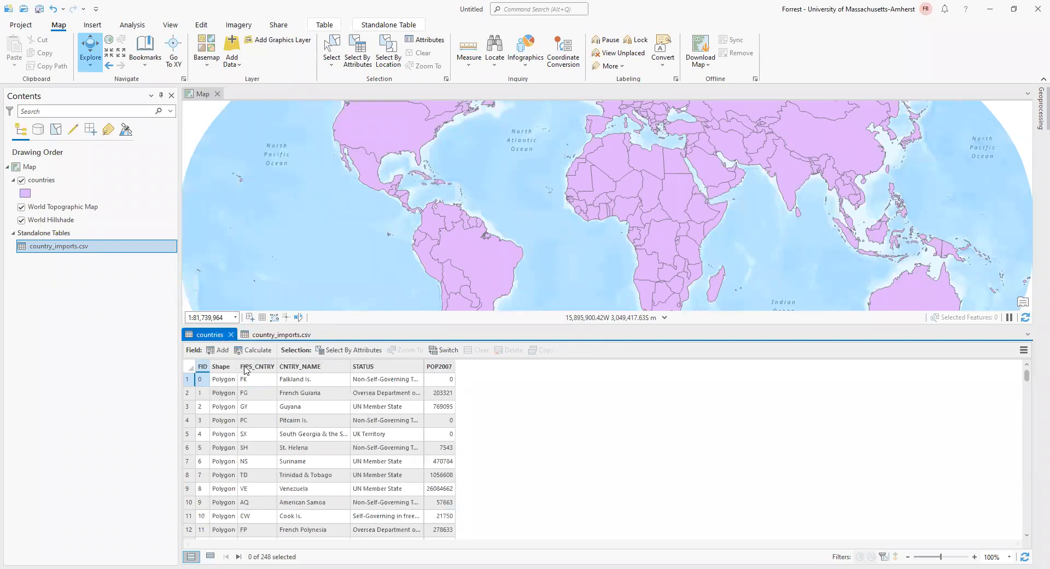
{"action": "left_click", "coordinate": [247, 367]}
{"action": "left_click", "coordinate": [253, 335]}
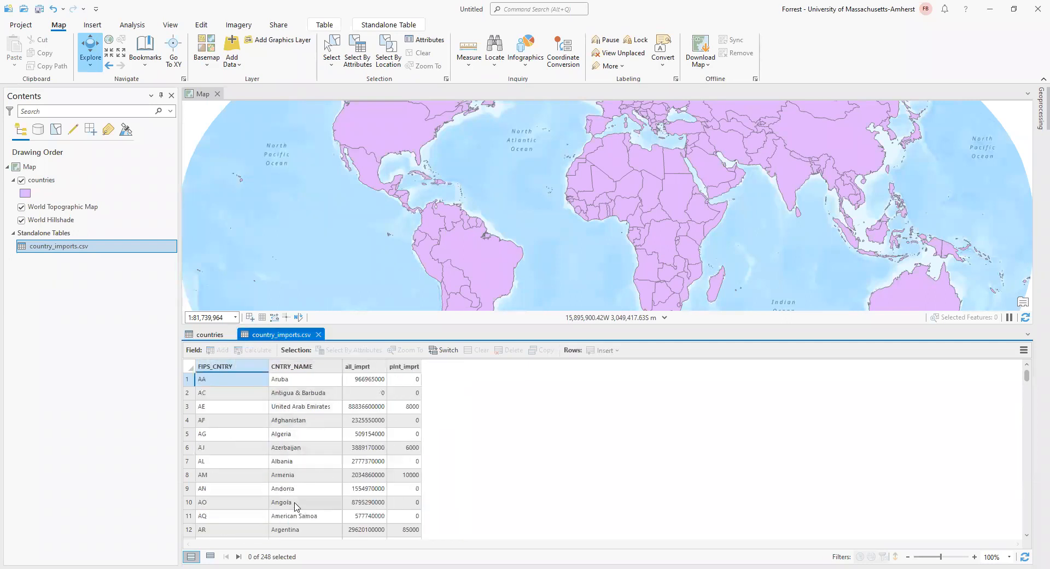
{"action": "left_click", "coordinate": [224, 335]}
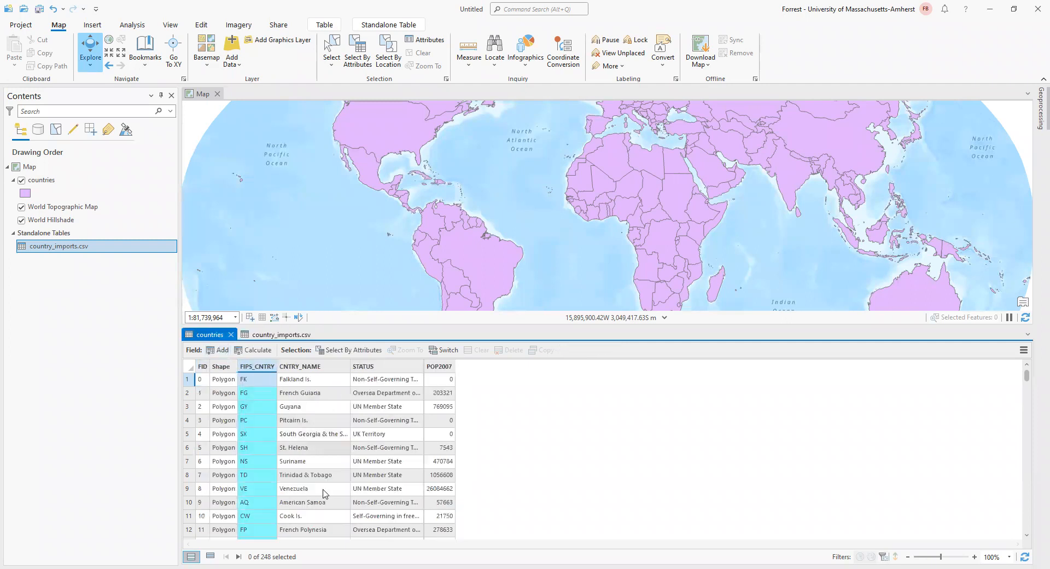
{"action": "left_click", "coordinate": [280, 335]}
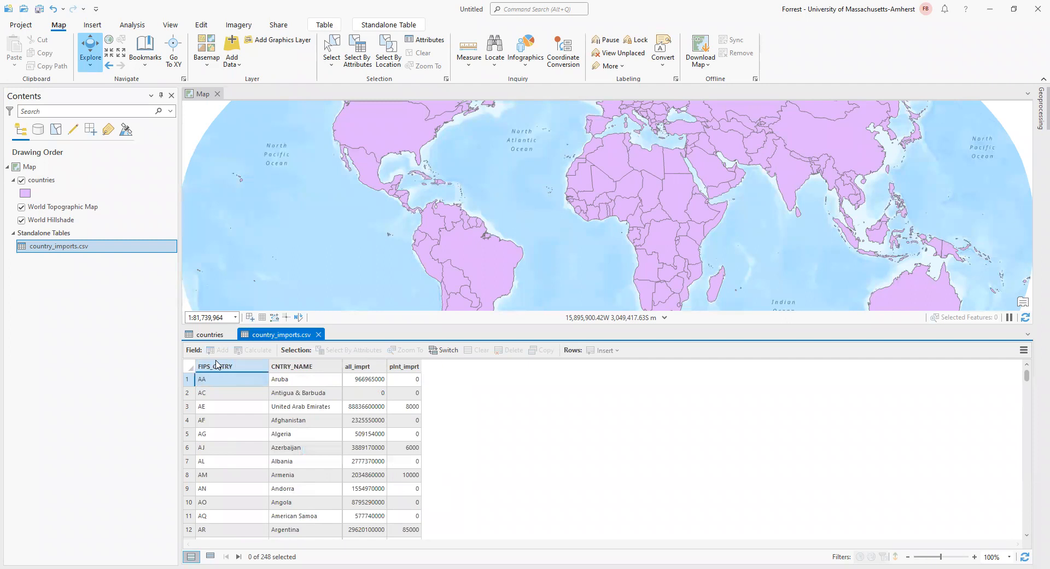
{"action": "left_click", "coordinate": [210, 334]}
{"action": "left_click", "coordinate": [49, 180]}
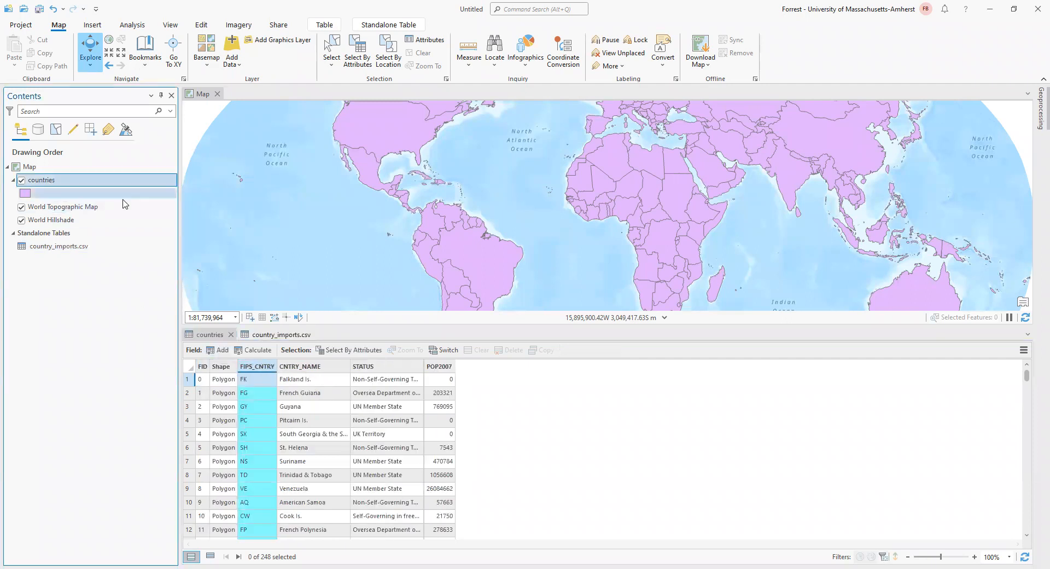
{"action": "right_click", "coordinate": [121, 181]}
{"action": "mouse_move", "coordinate": [171, 329]}
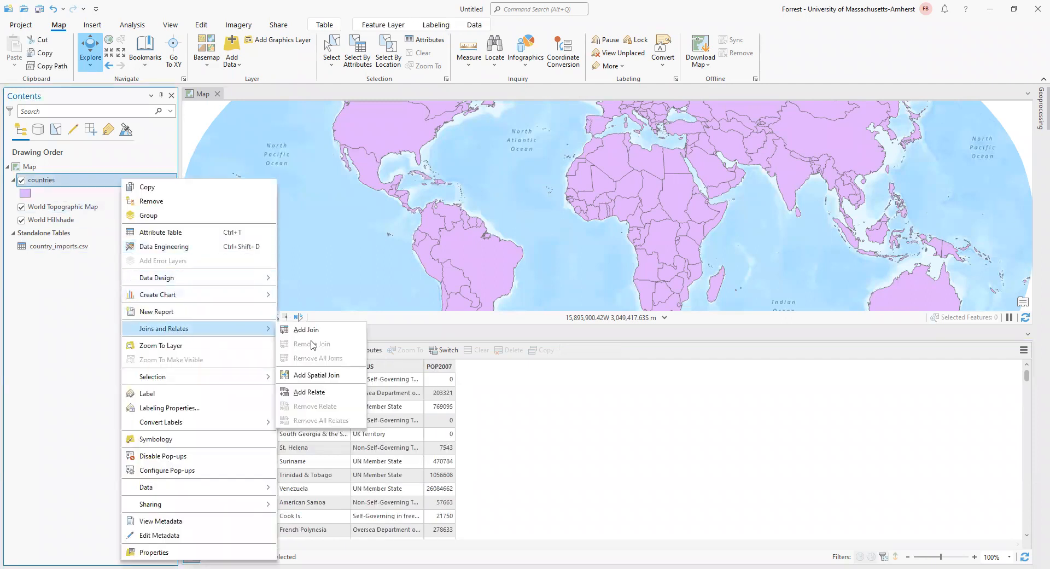
{"action": "left_click", "coordinate": [45, 179]}
{"action": "right_click", "coordinate": [45, 179]}
{"action": "mouse_move", "coordinate": [164, 328]}
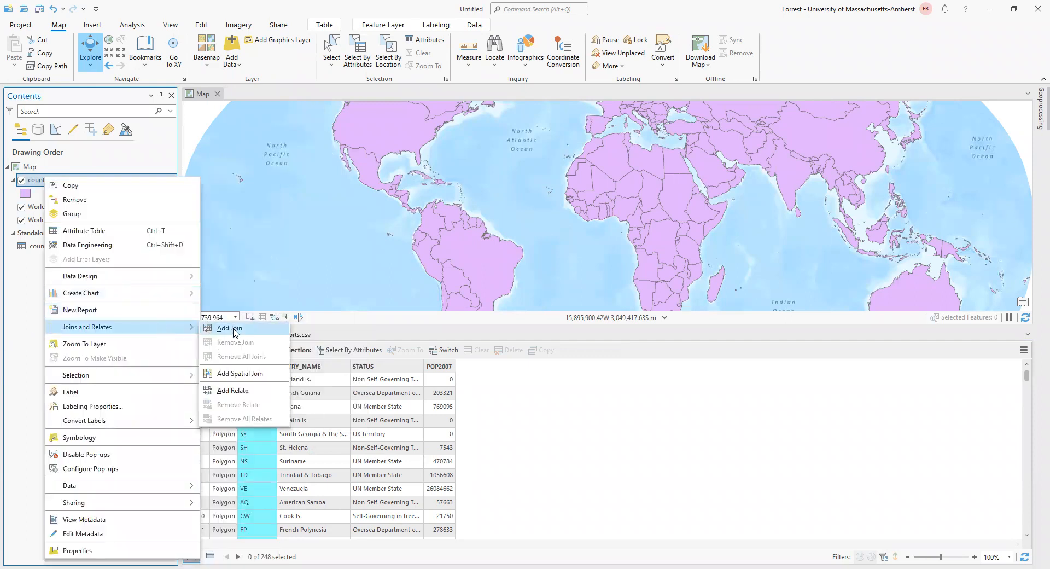
{"action": "left_click", "coordinate": [61, 247]}
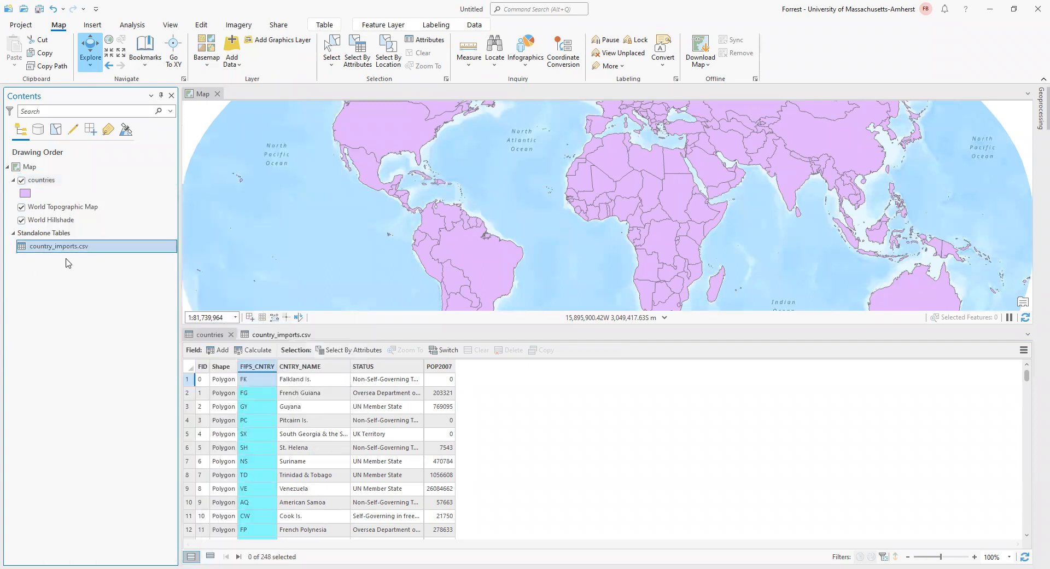
{"action": "right_click", "coordinate": [100, 250]}
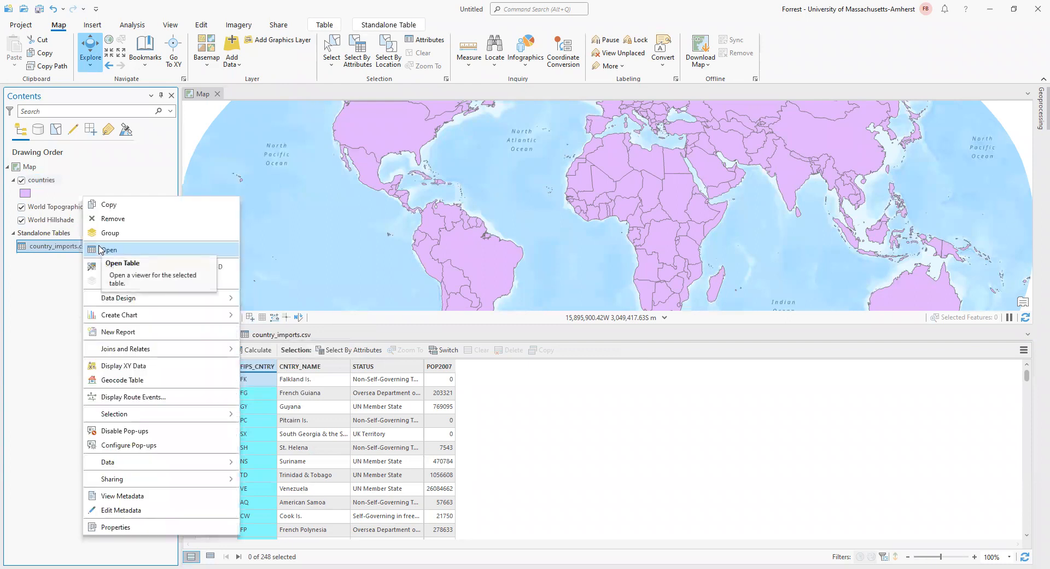
{"action": "mouse_move", "coordinate": [139, 349]}
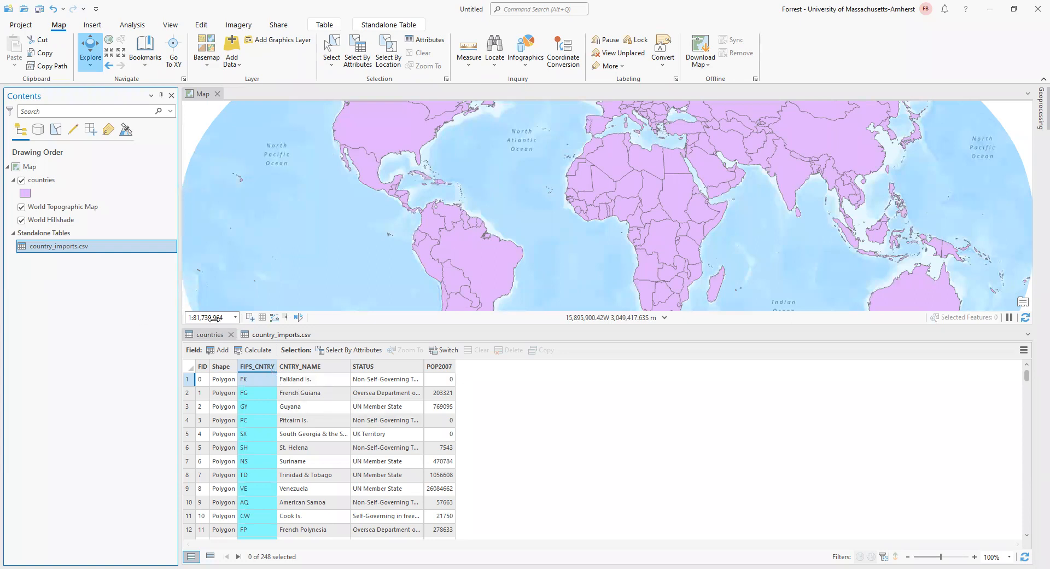
- Set up a join from the countries layer to country_imports.csv, with FIPS_CNTRY as the join field in both and all target features kept
{"action": "left_click", "coordinate": [40, 183]}
{"action": "left_click", "coordinate": [274, 336]}
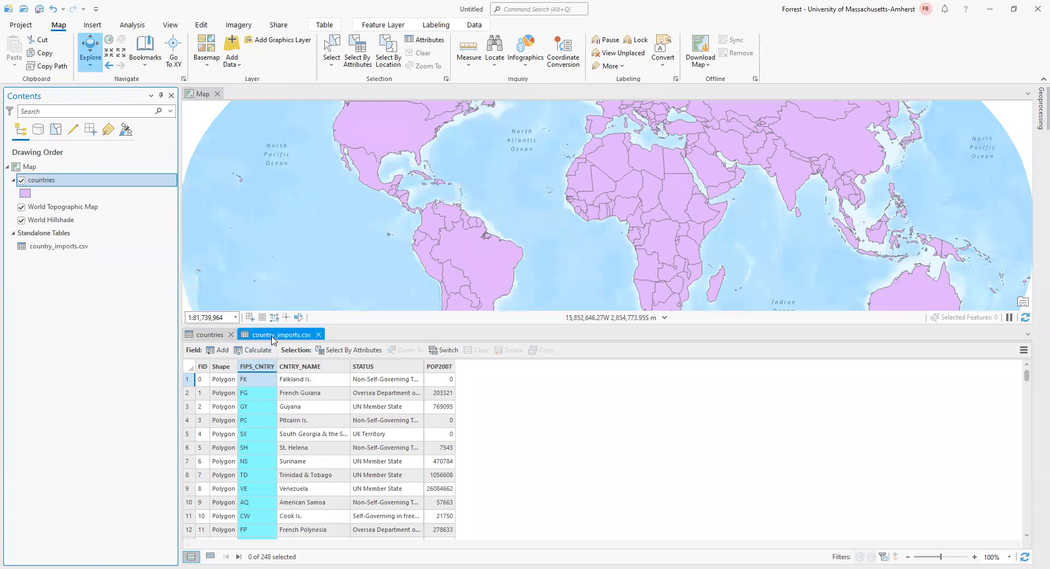
{"action": "left_click", "coordinate": [208, 335]}
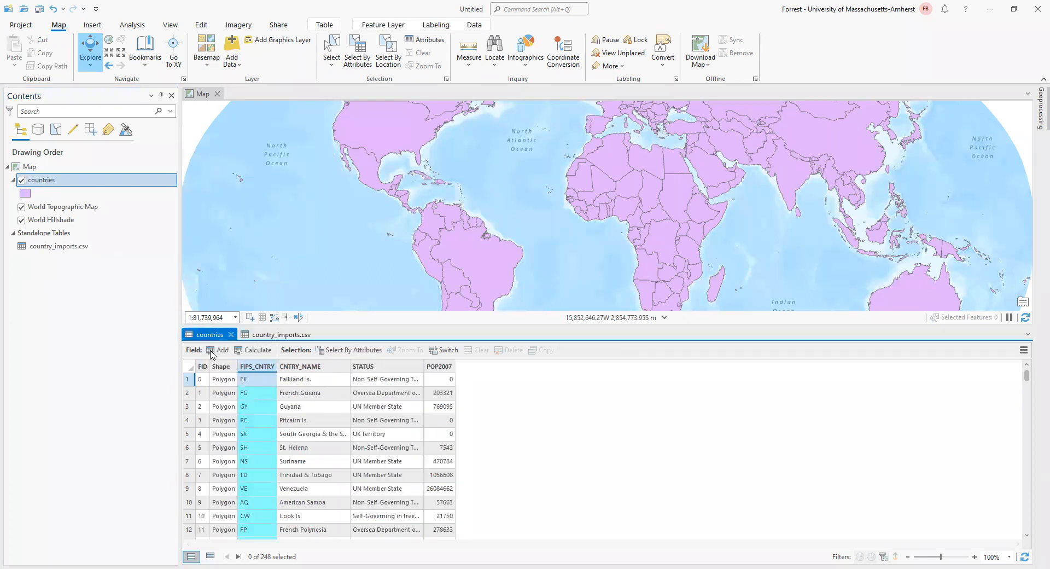
{"action": "right_click", "coordinate": [82, 186]}
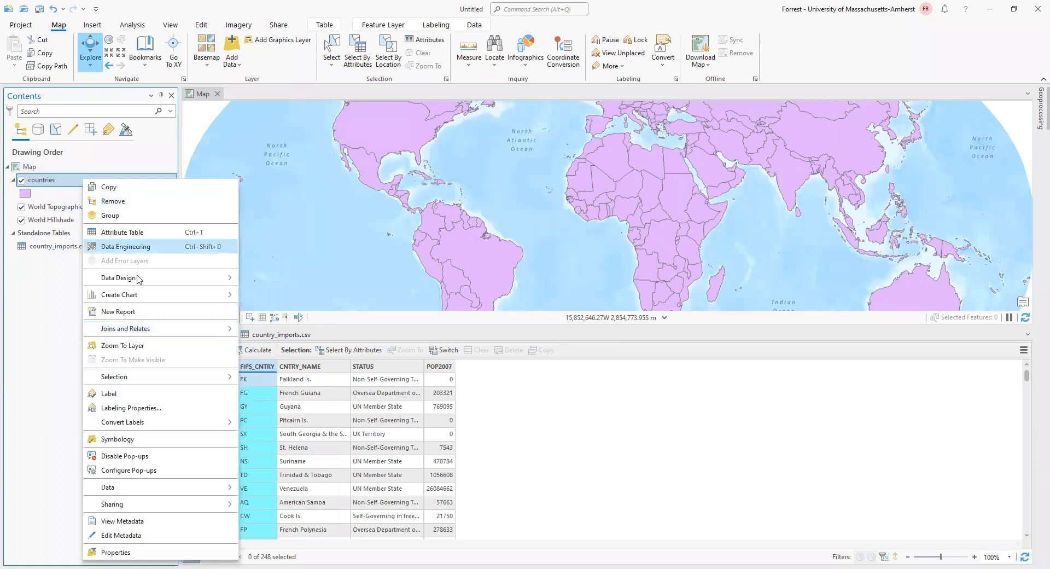
{"action": "mouse_move", "coordinate": [187, 335]}
{"action": "left_click", "coordinate": [273, 333]}
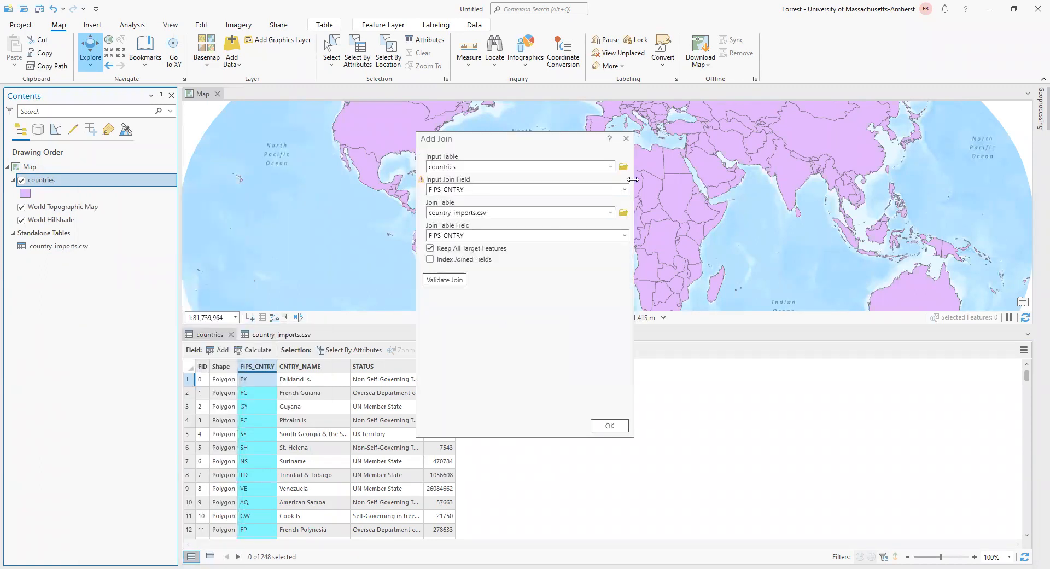
{"action": "left_click", "coordinate": [624, 190]}
{"action": "left_click", "coordinate": [481, 212]}
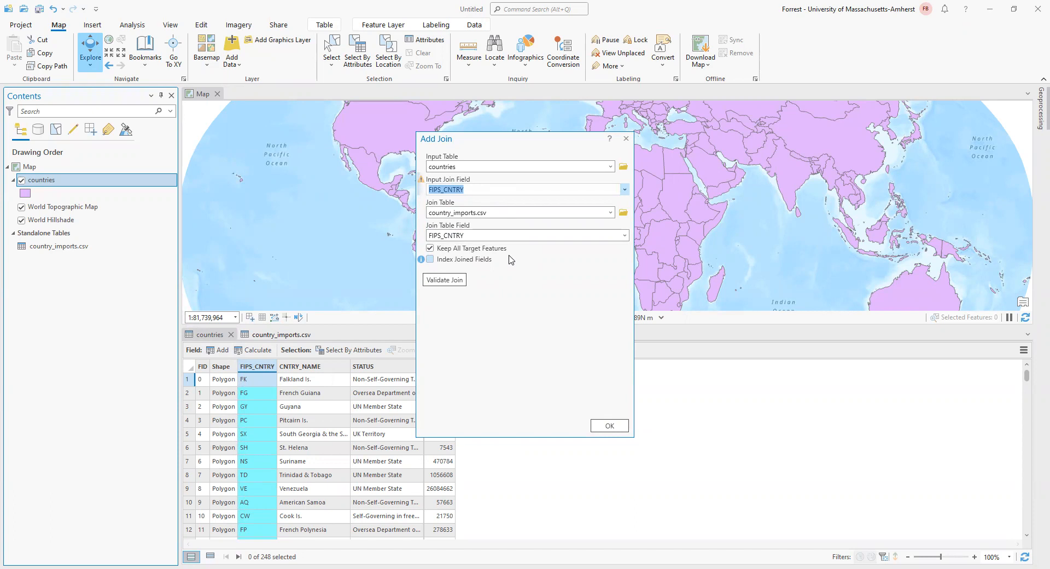
- Validate the join between countries and country_imports.csv, close the validation report and apply the join
{"action": "left_click", "coordinate": [430, 284]}
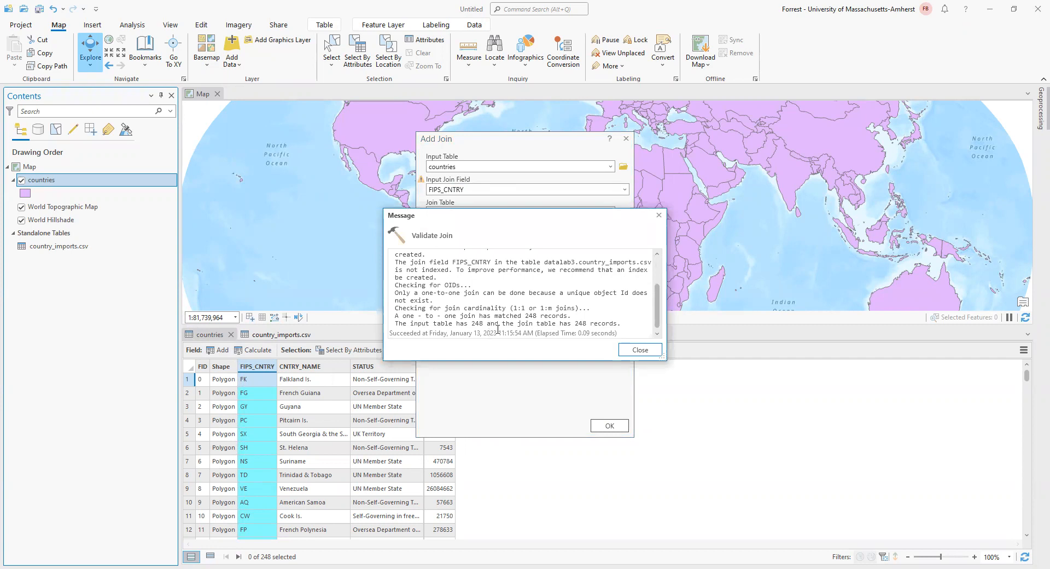
{"action": "left_click", "coordinate": [629, 350]}
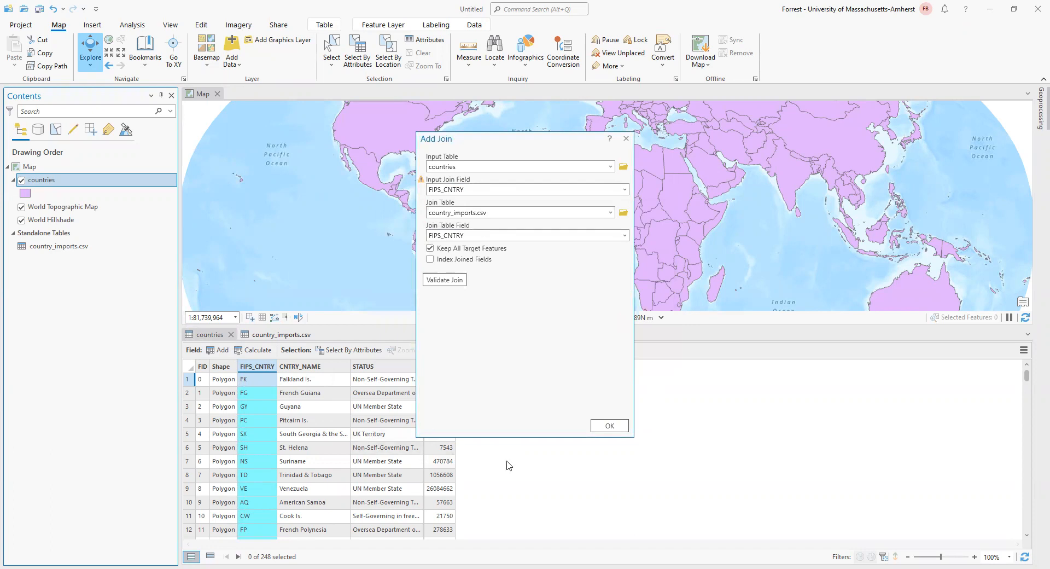
{"action": "left_click", "coordinate": [600, 430]}
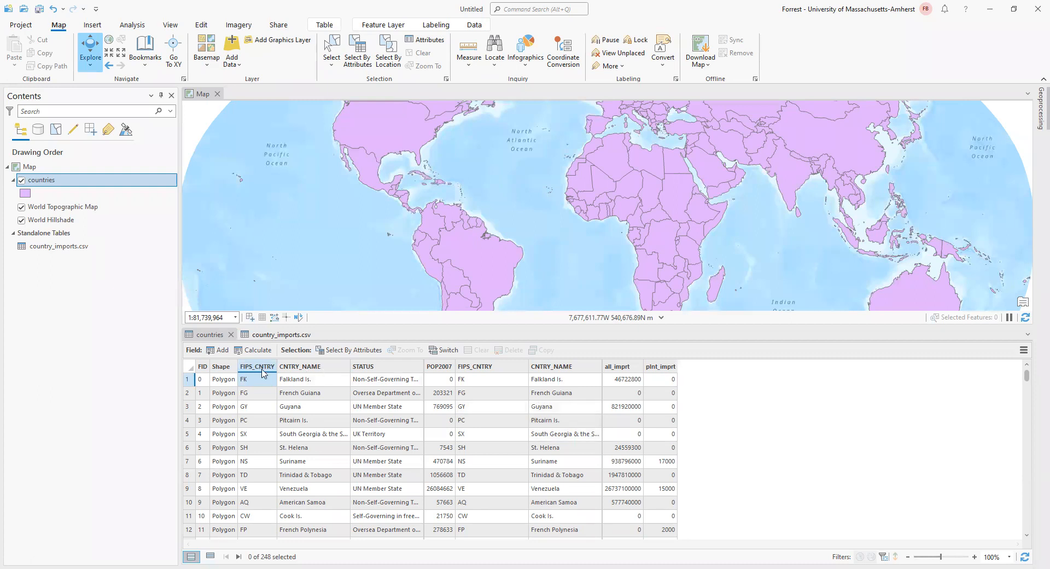
- Hide the duplicate FIPS_CNTRY field that comes from country_imports.csv in the countries attribute table
{"action": "left_click", "coordinate": [501, 372]}
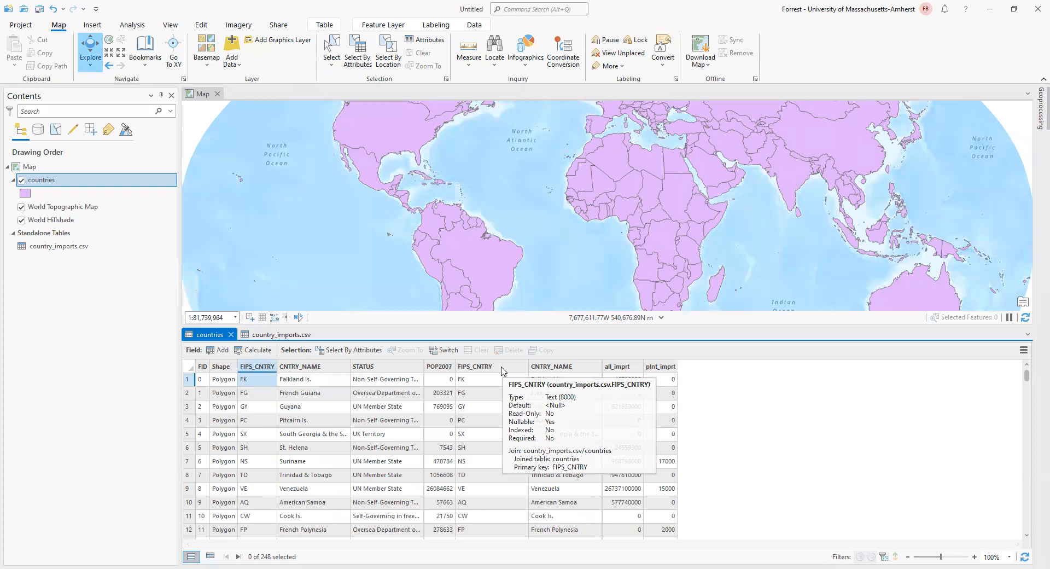
{"action": "right_click", "coordinate": [502, 371]}
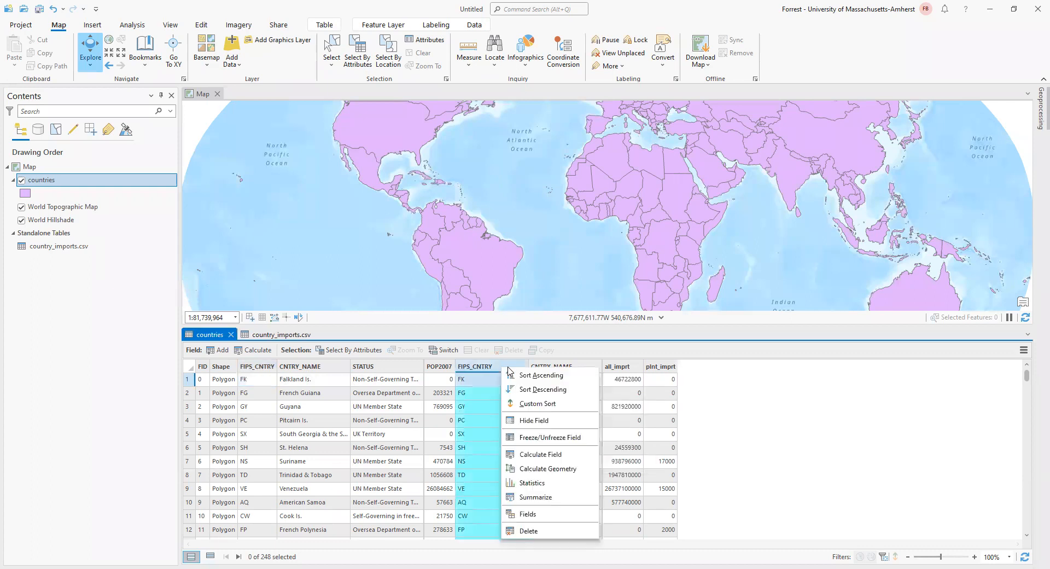
{"action": "left_click", "coordinate": [549, 419]}
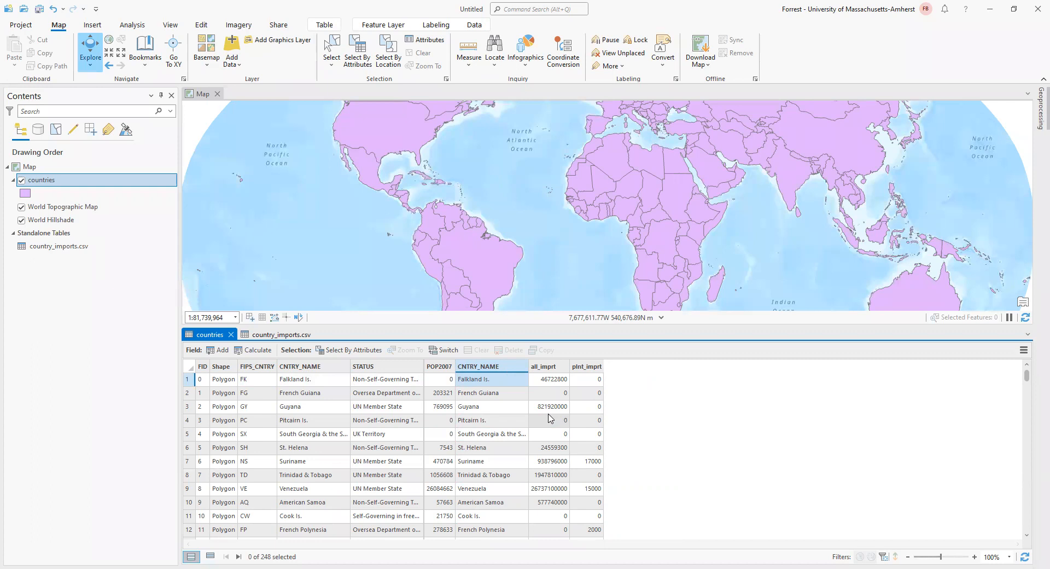
- Remove all joins from the countries layer and confirm the removal
{"action": "left_click", "coordinate": [129, 188]}
{"action": "right_click", "coordinate": [129, 188]}
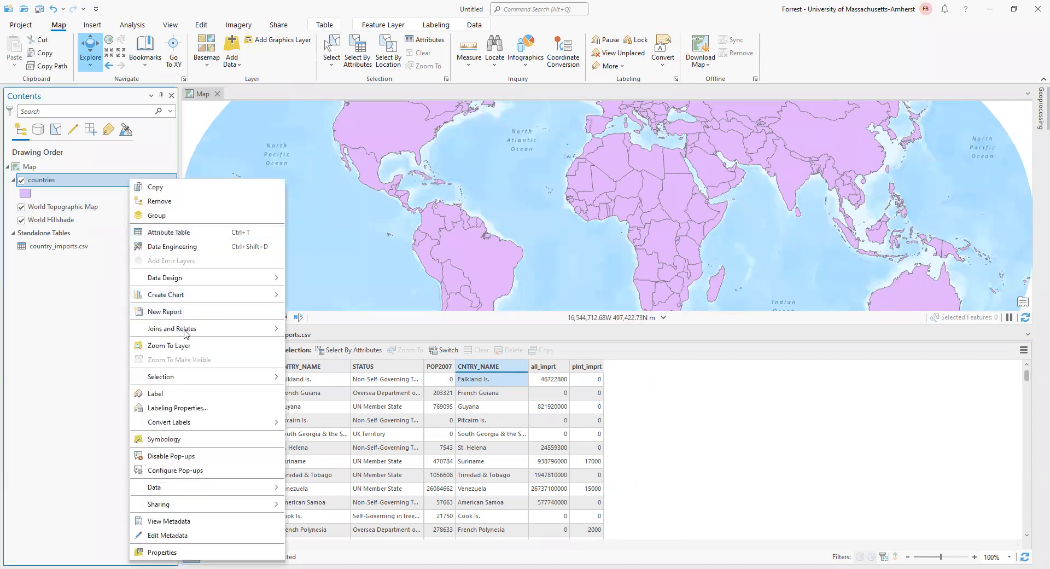
{"action": "mouse_move", "coordinate": [186, 328]}
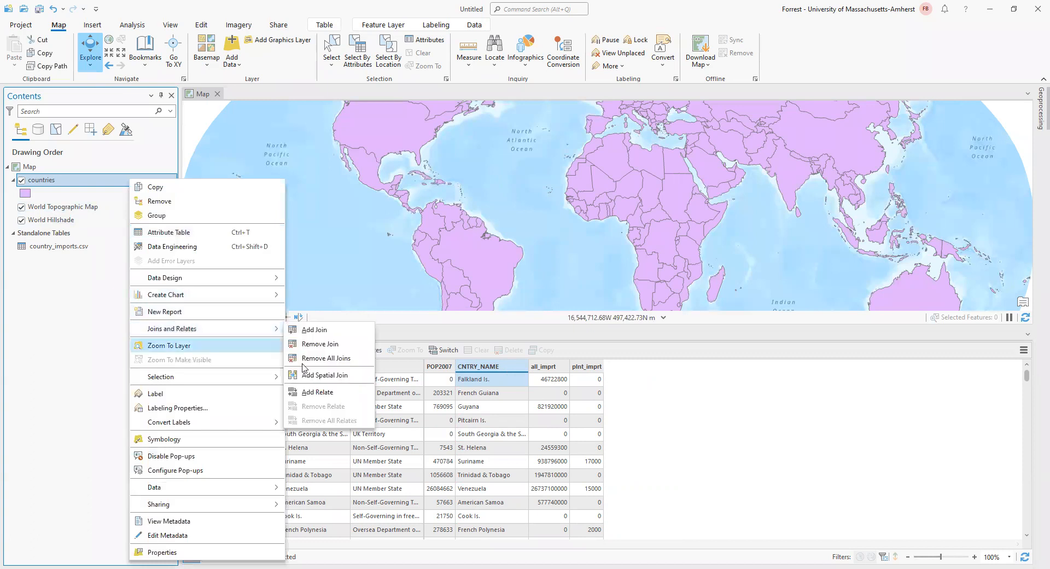
{"action": "left_click", "coordinate": [337, 359]}
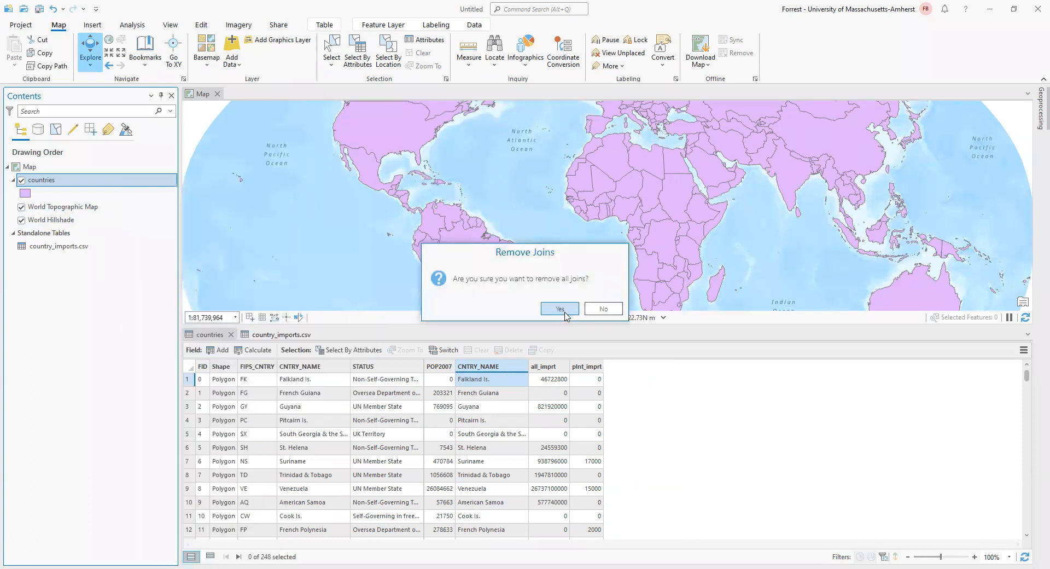
{"action": "left_click", "coordinate": [560, 309]}
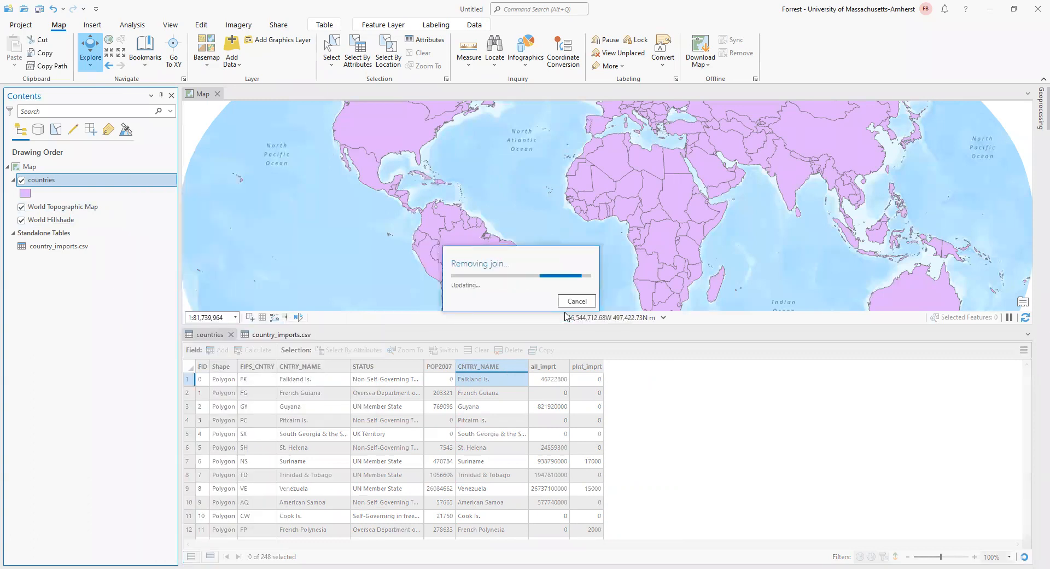
{"action": "left_click", "coordinate": [110, 246]}
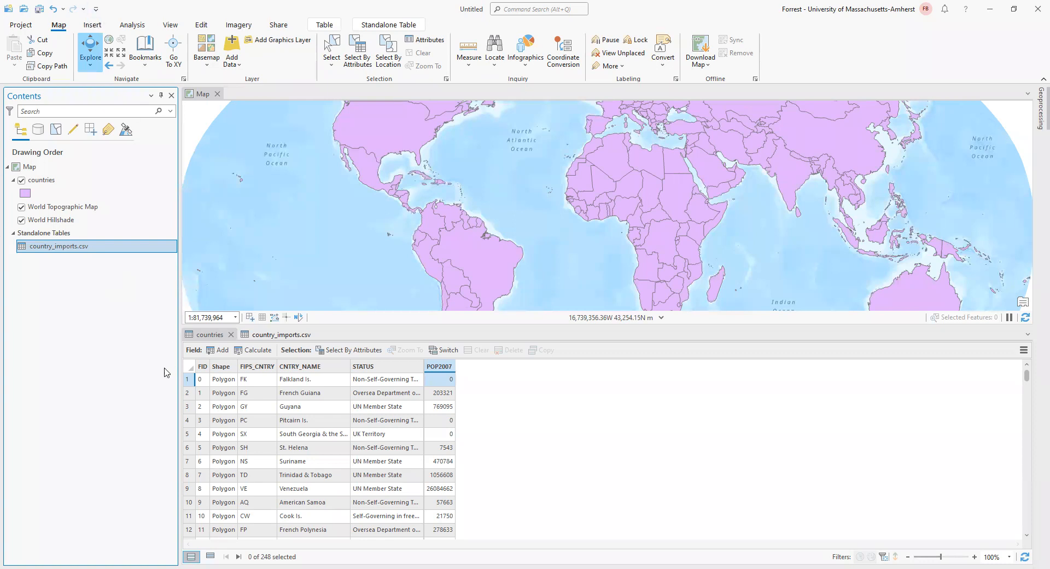
{"action": "right_click", "coordinate": [147, 254]}
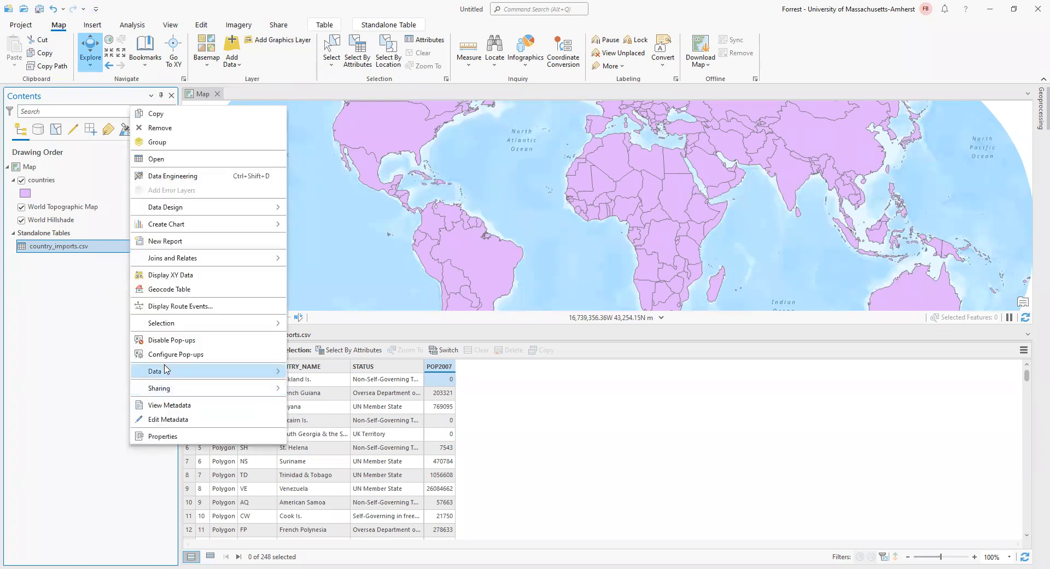
{"action": "mouse_move", "coordinate": [164, 369]}
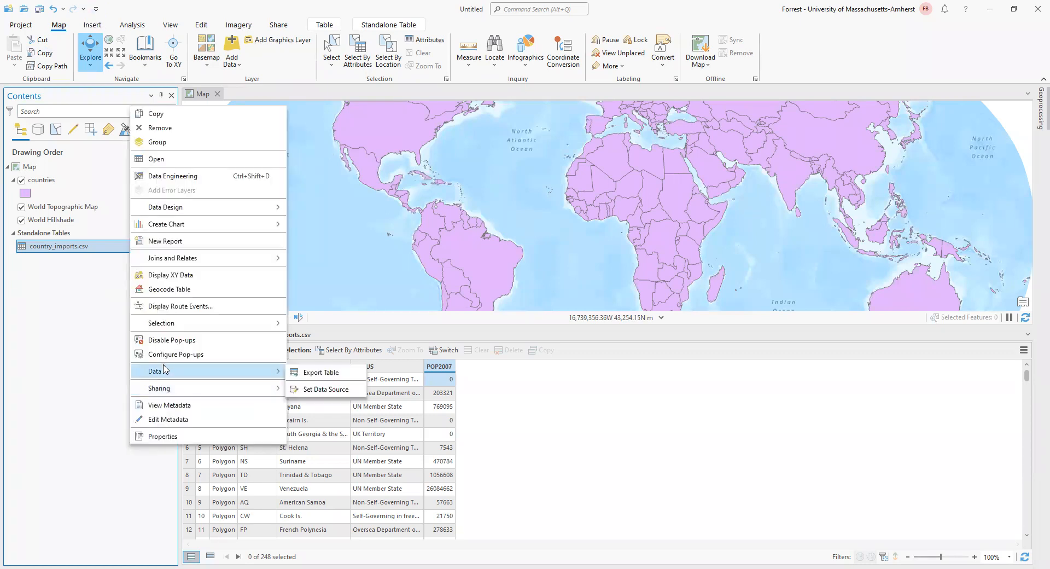
{"action": "left_click", "coordinate": [333, 374]}
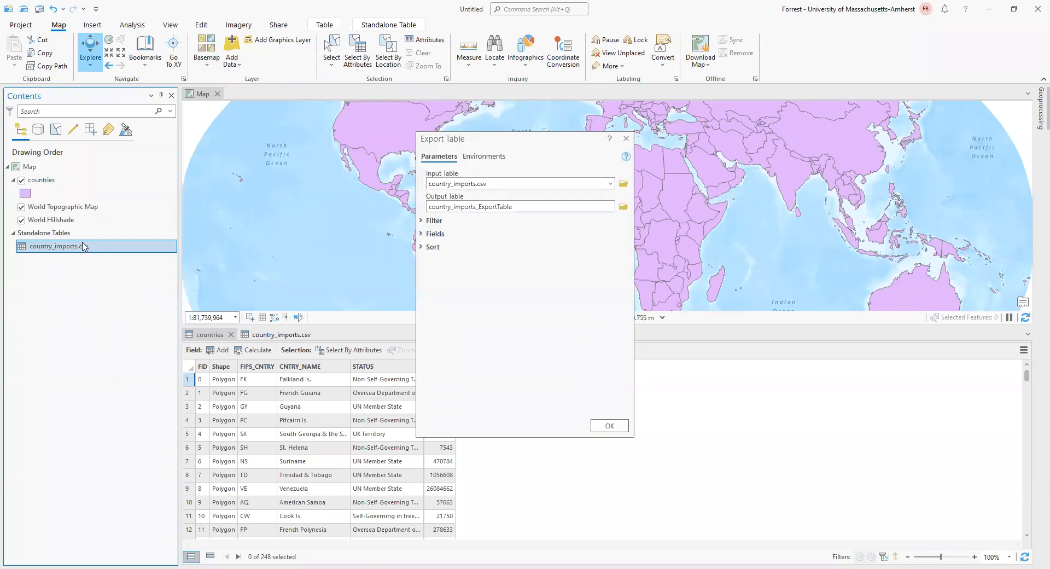
{"action": "left_click", "coordinate": [624, 142]}
- Export the standalone country_imports.csv table to a new table, keeping the default output name and export settings
{"action": "right_click", "coordinate": [137, 249]}
{"action": "mouse_move", "coordinate": [229, 490]}
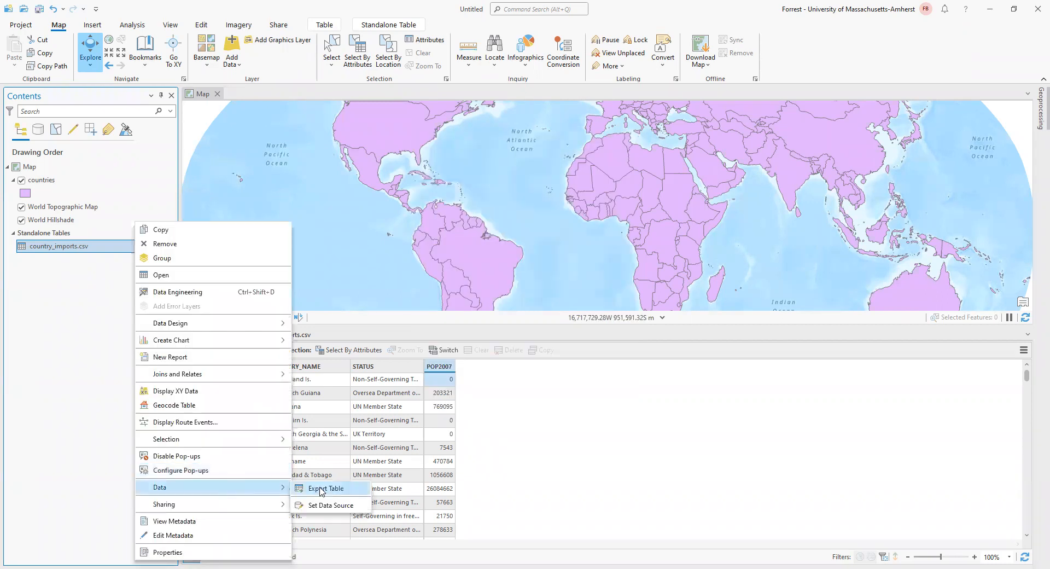
{"action": "left_click", "coordinate": [326, 488]}
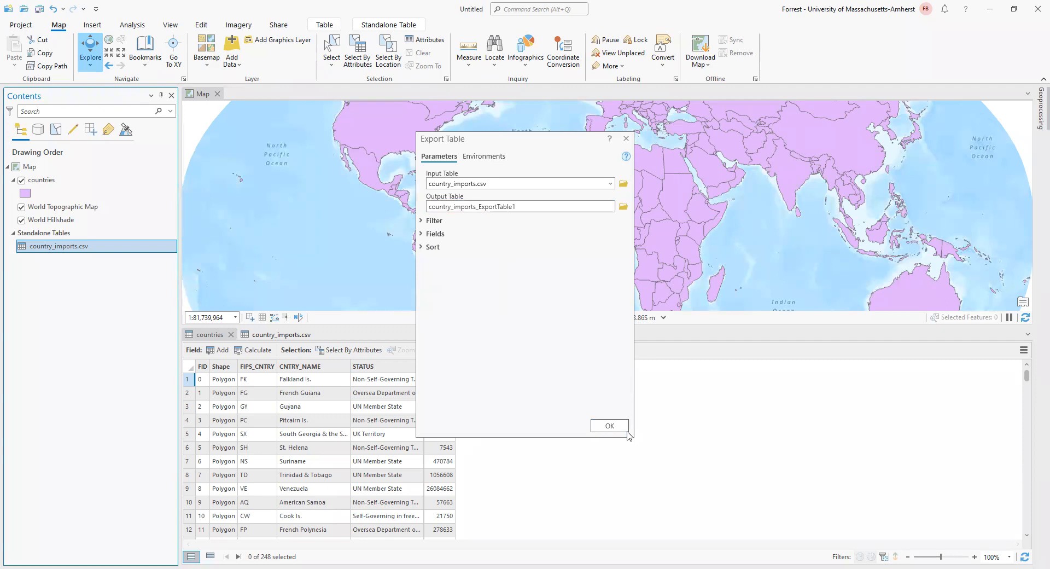
{"action": "left_click", "coordinate": [610, 425]}
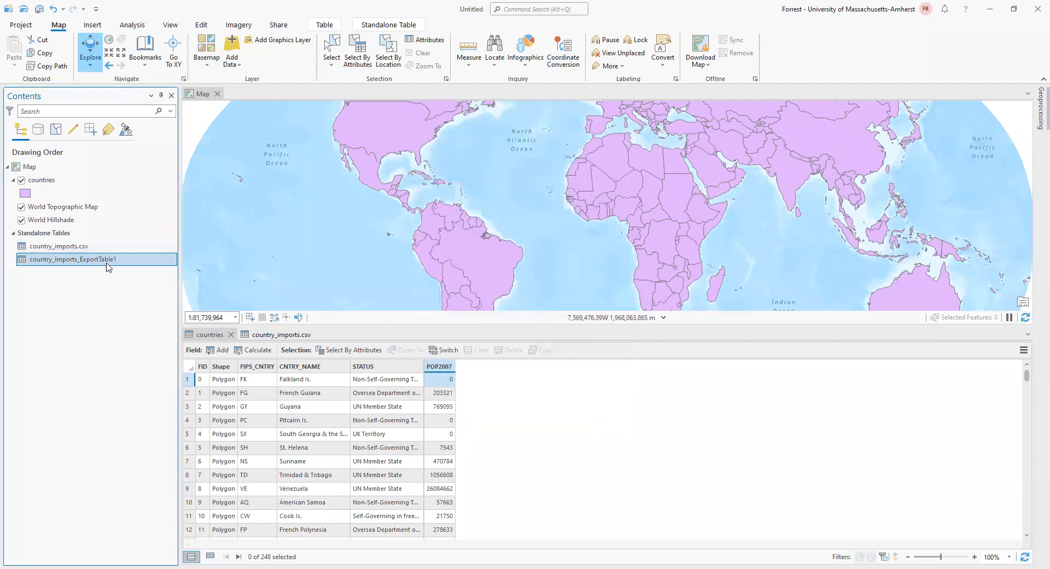
- Open the exported table and compare its fields with those of country_imports.csv, examining the properties of the OBJECTID field
{"action": "key", "text": "ctrl+t"}
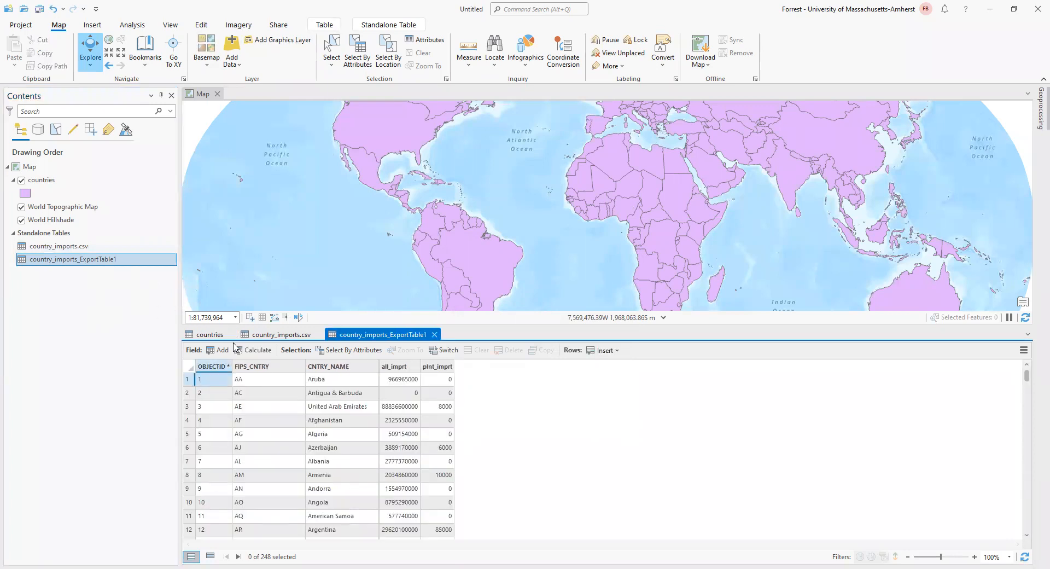
{"action": "left_click", "coordinate": [251, 335]}
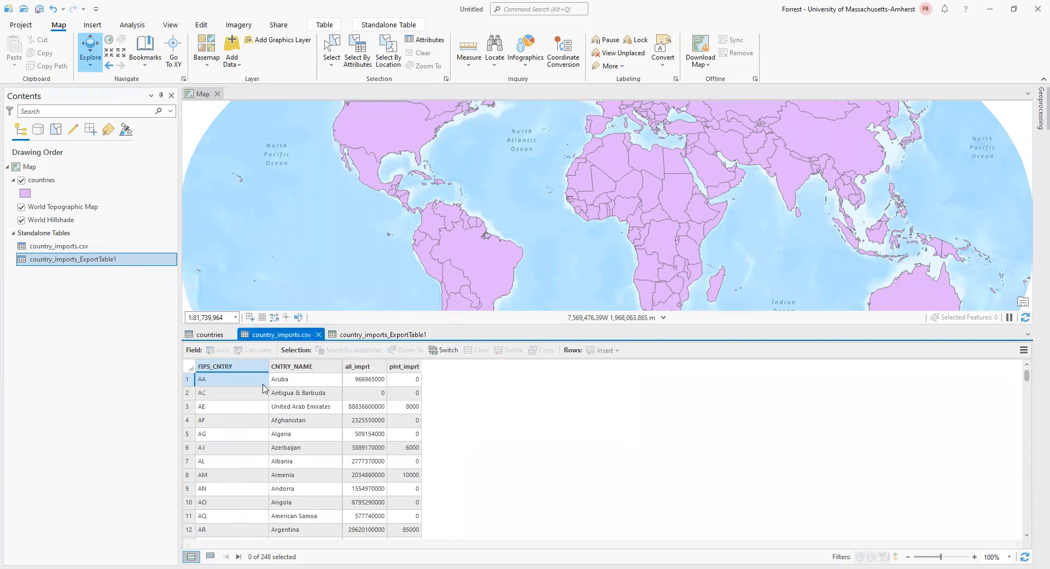
{"action": "left_click", "coordinate": [339, 336]}
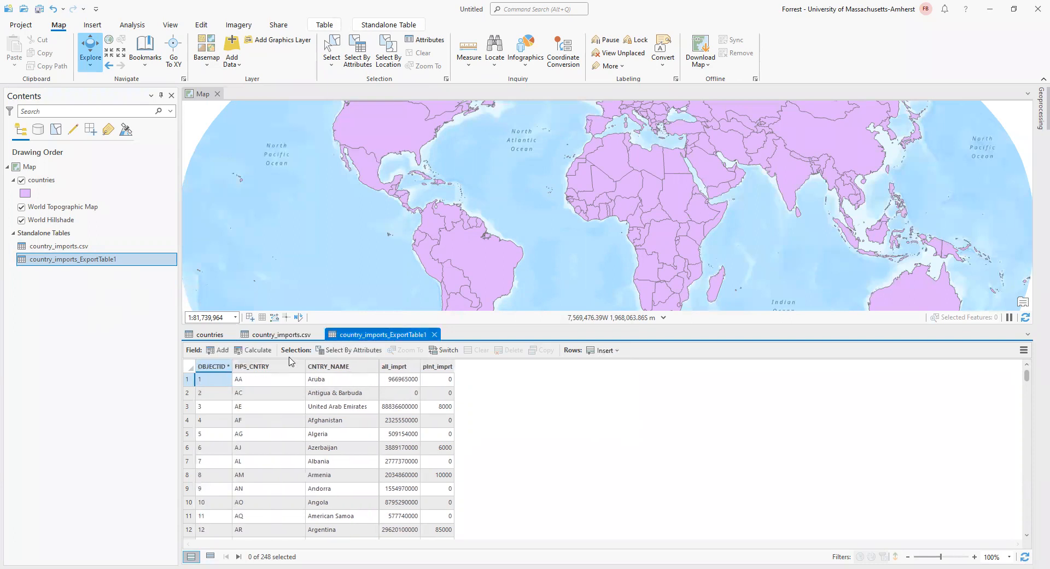
{"action": "mouse_move", "coordinate": [217, 371]}
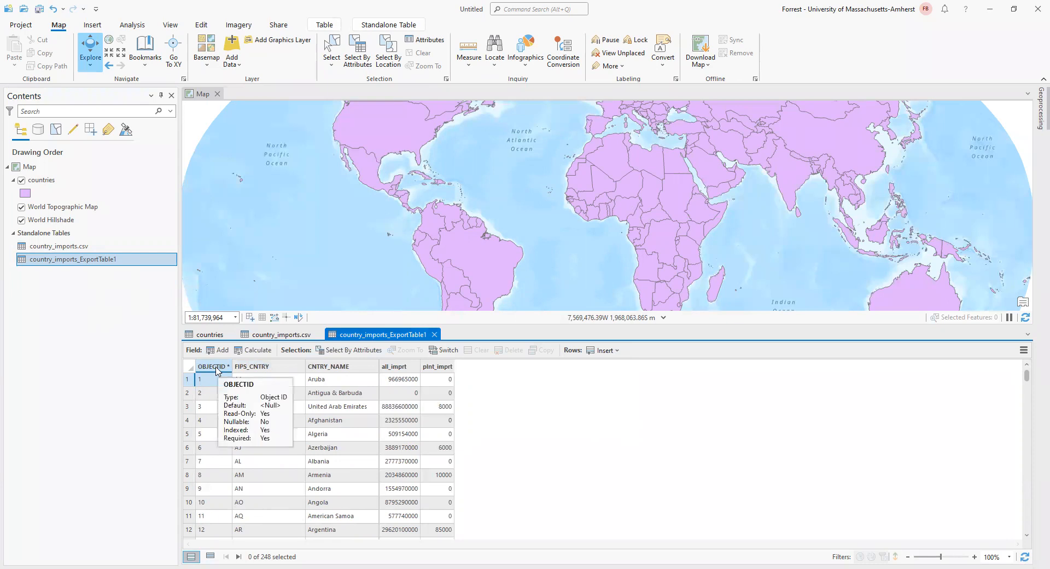